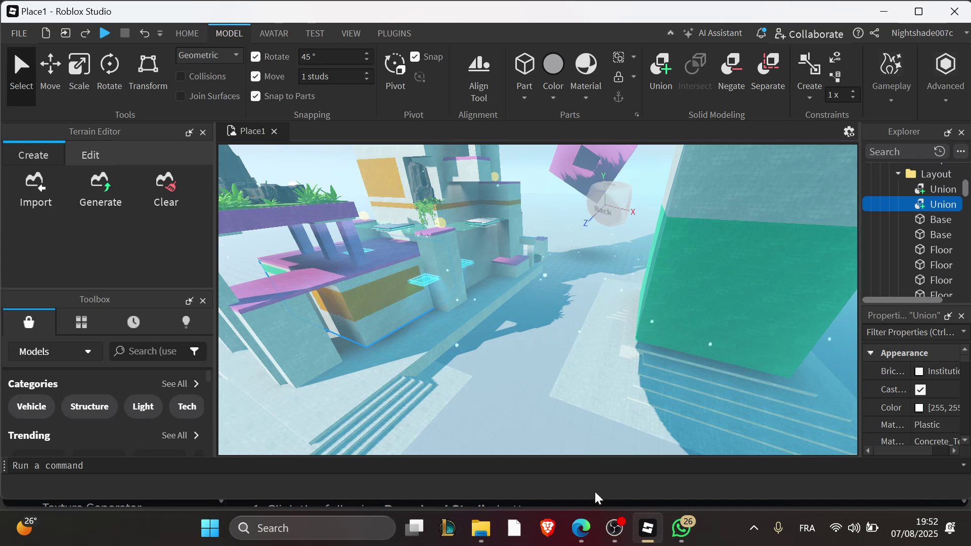
Step: Review the Roblox Studio setup documentation page in the browser
left_click(582, 529)
scroll(547, 294, "up", 3)
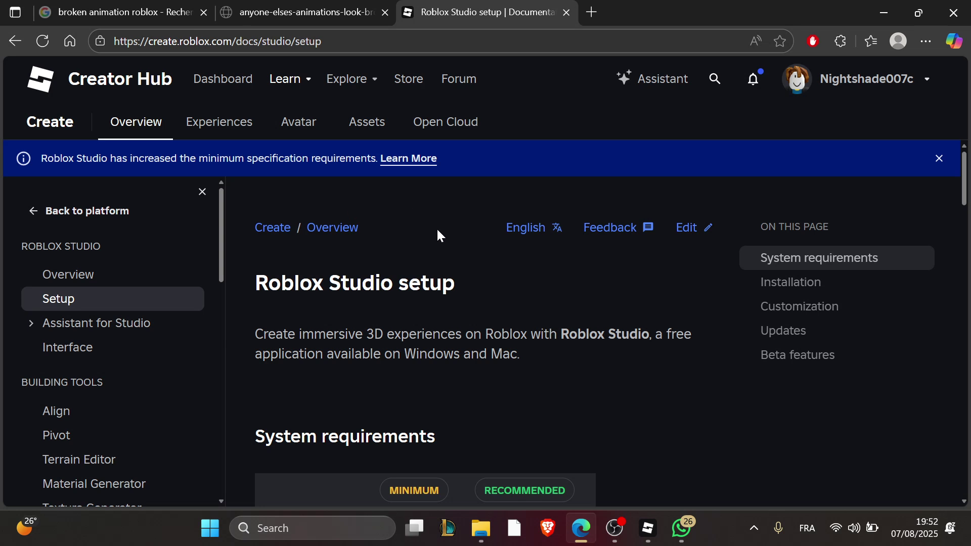
left_click_drag(274, 283, 470, 284)
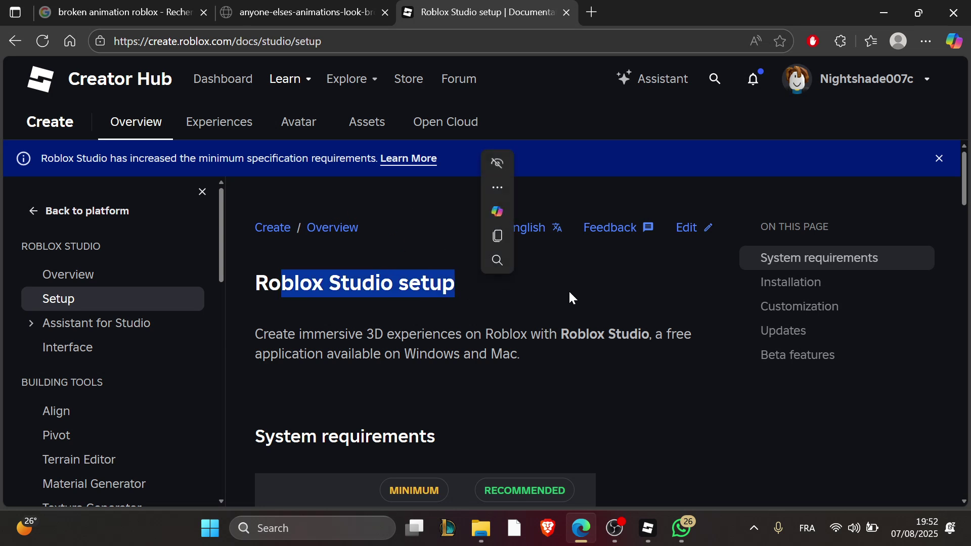
left_click(605, 311)
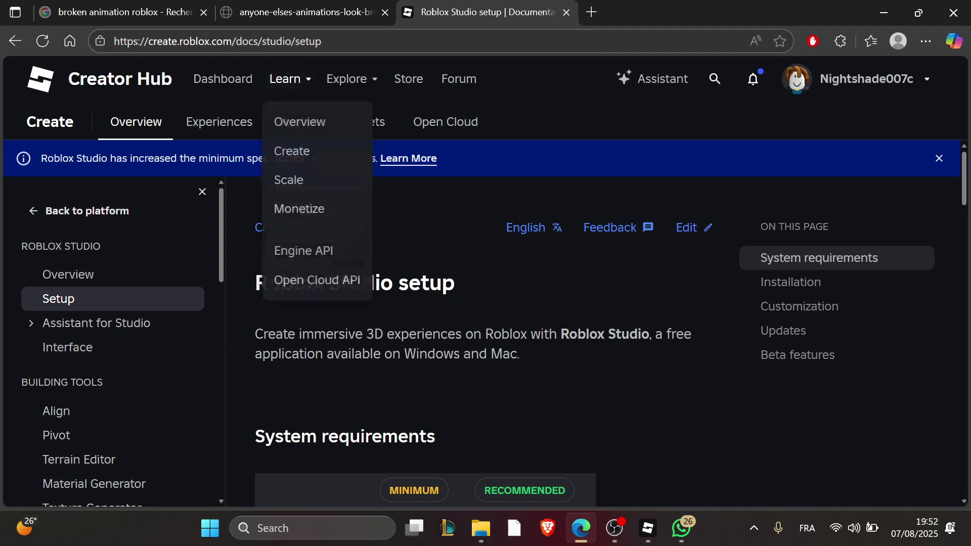
scroll(450, 303, "down", 1)
scroll(426, 345, "down", 2)
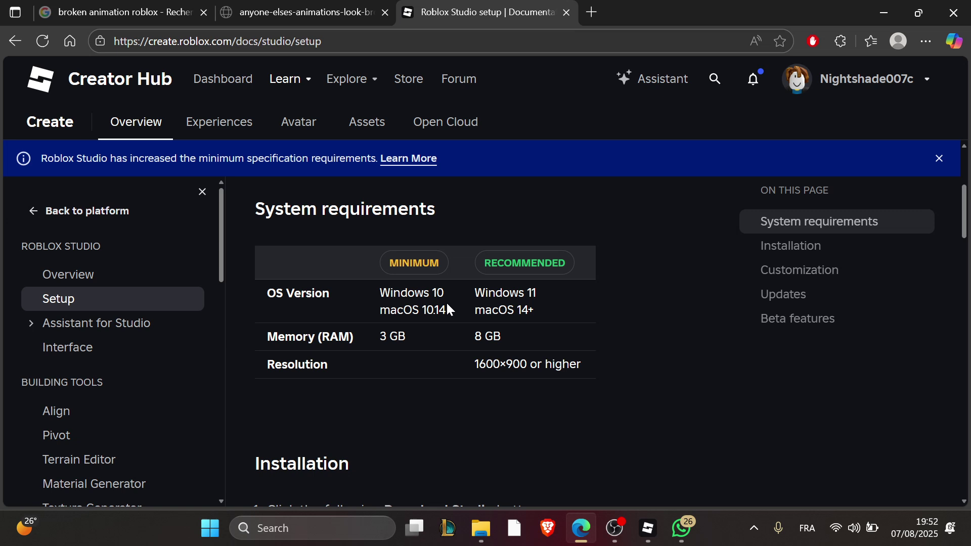
scroll(447, 302, "down", 1)
scroll(455, 325, "up", 1)
scroll(471, 327, "down", 2)
scroll(395, 328, "down", 1)
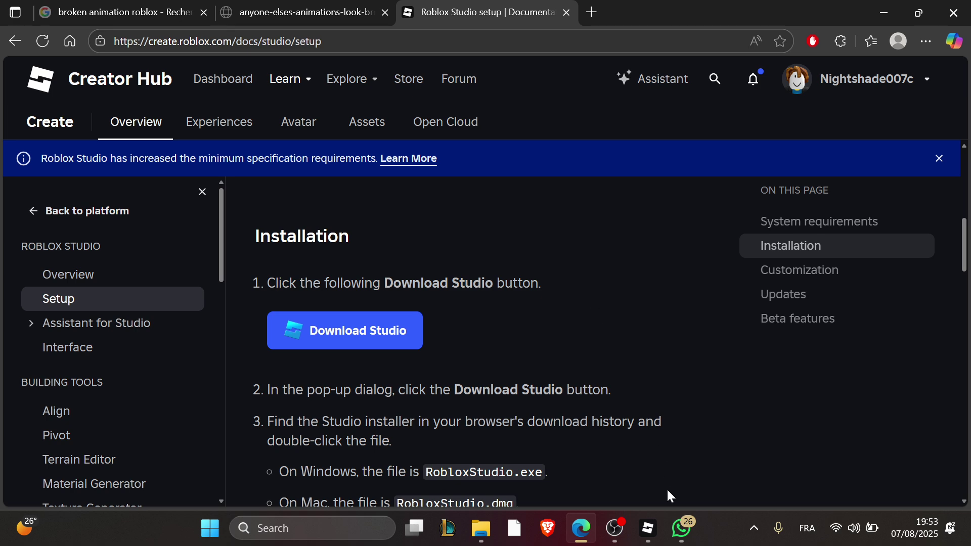
Step: Insert a Script under the Union via Insert Object, opening its print("Hello world!") editor
left_click(647, 529)
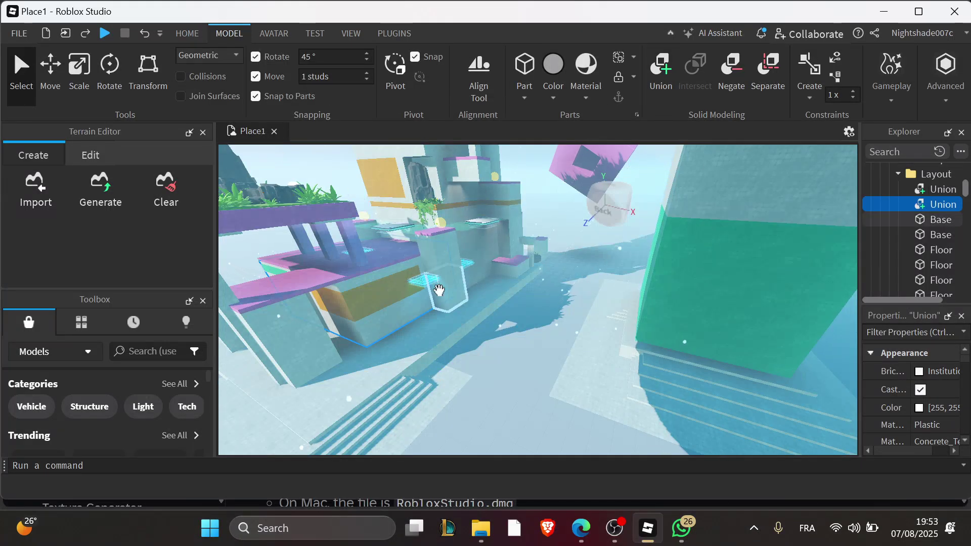
scroll(438, 291, "up", 5)
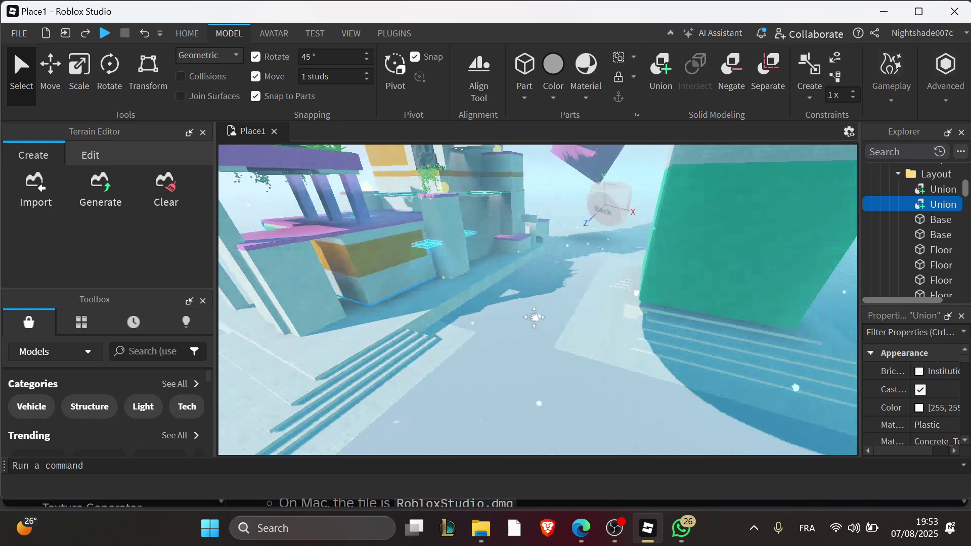
mouse_move(673, 315)
middle_mouse_down()
mouse_move(524, 327)
mouse_move(395, 266)
middle_mouse_up()
right_click(395, 265)
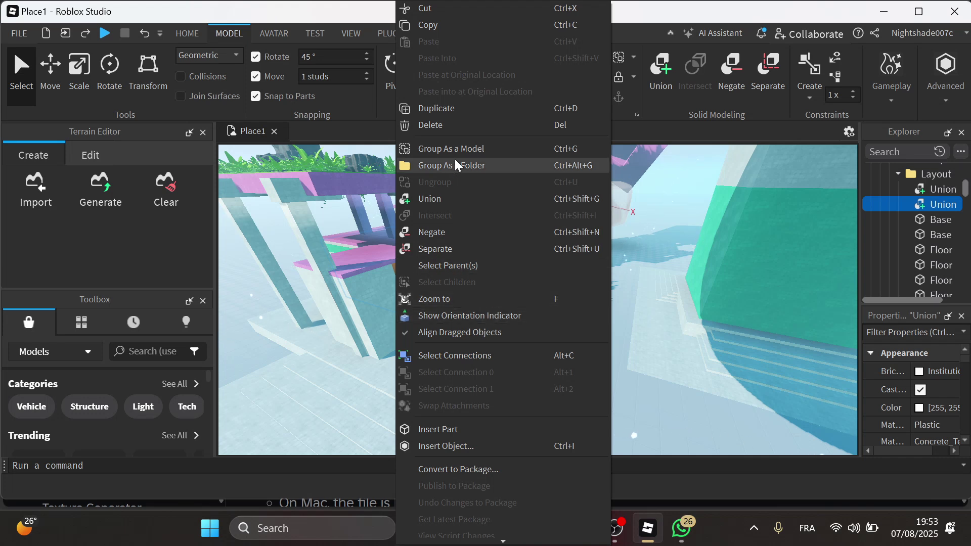
left_click(480, 446)
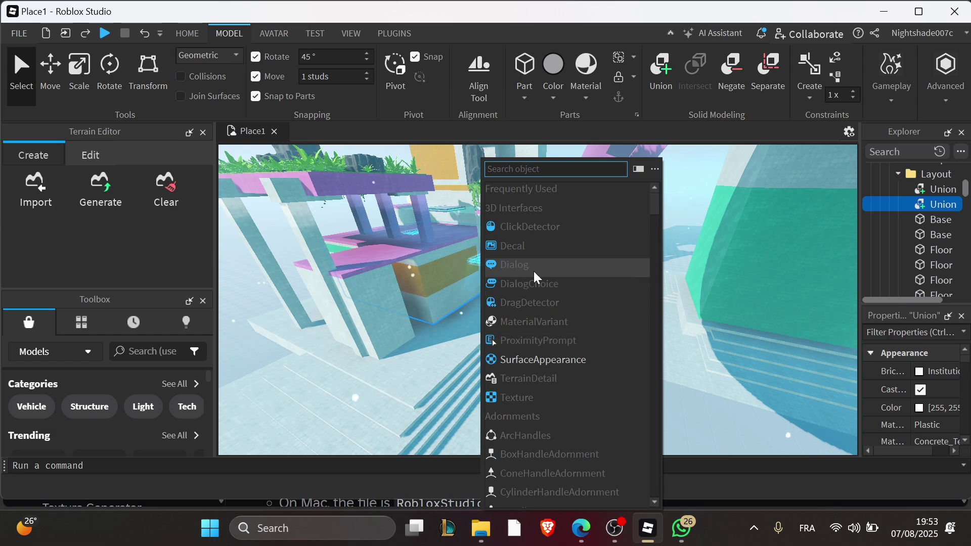
scroll(563, 323, "down", 1)
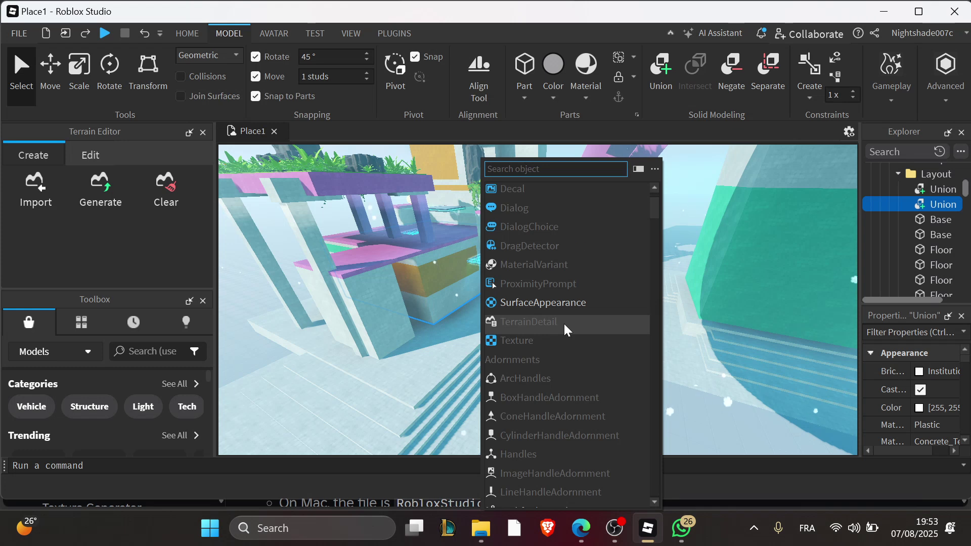
type("s")
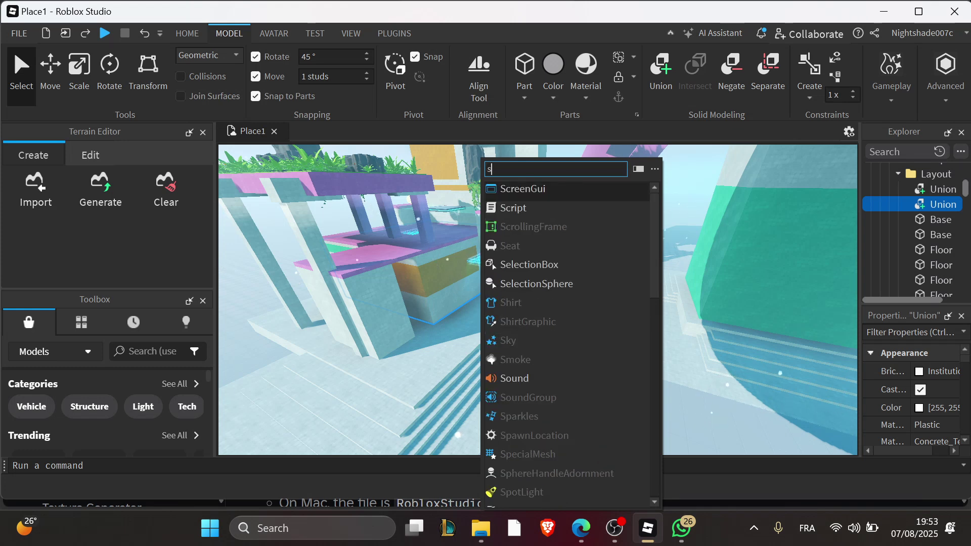
type("cr")
left_click(540, 206)
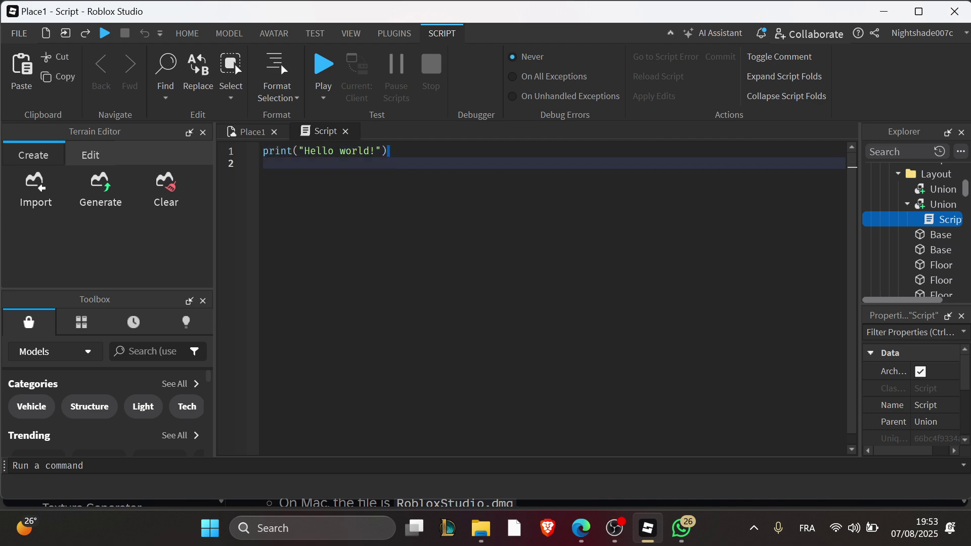
Step: Move to the script's second line, then close the Explorer panel and the Script tab
key("Down")
left_click(962, 133)
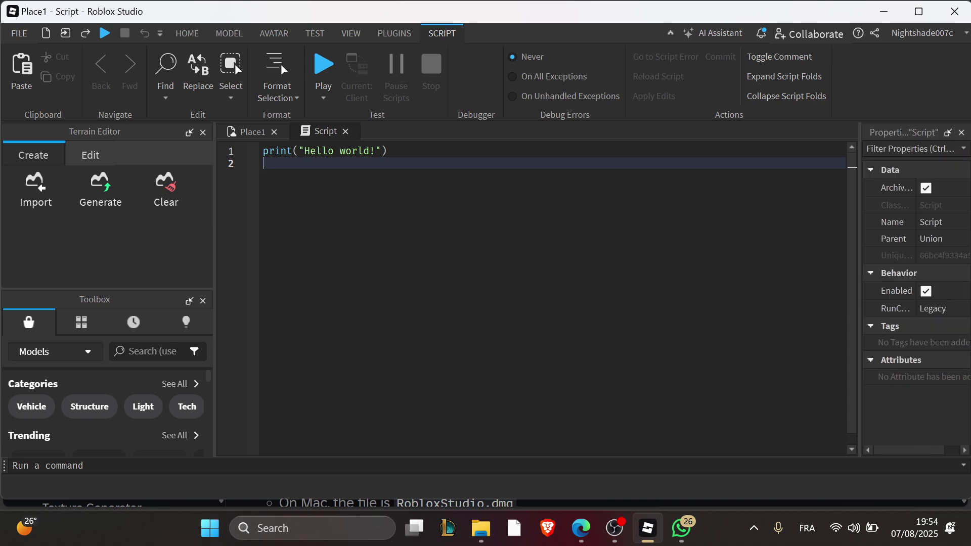
left_click(345, 132)
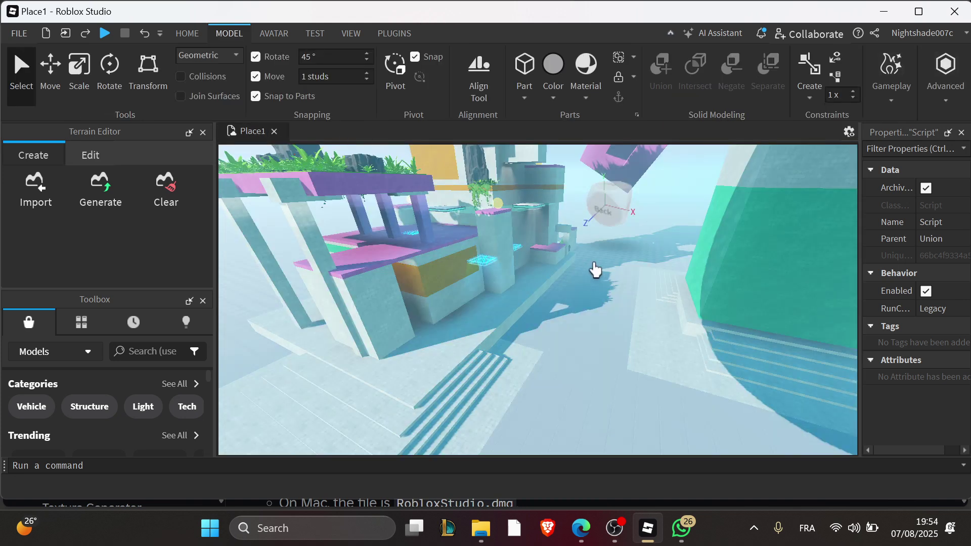
Step: Start a play test with F5 and run the avatar forward and left with W and A
key("F5")
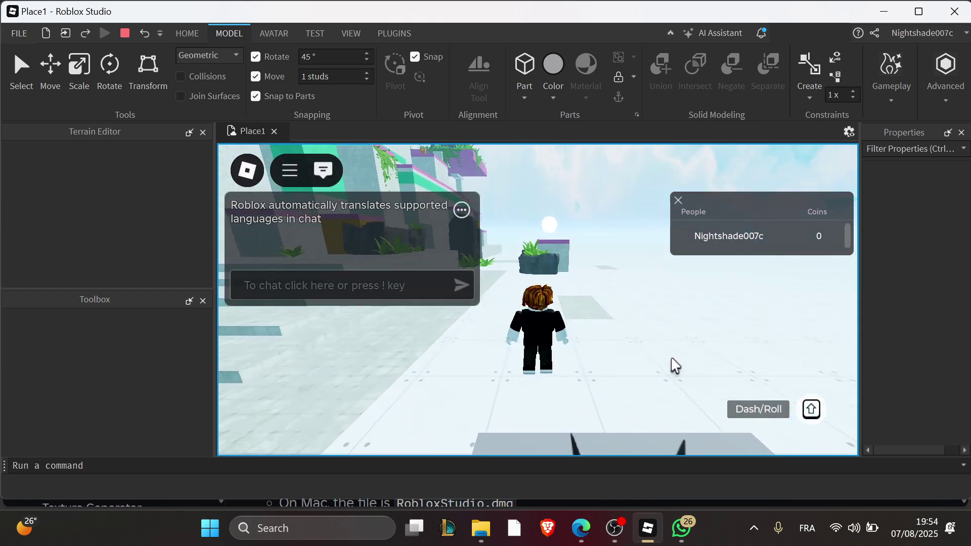
key("w")
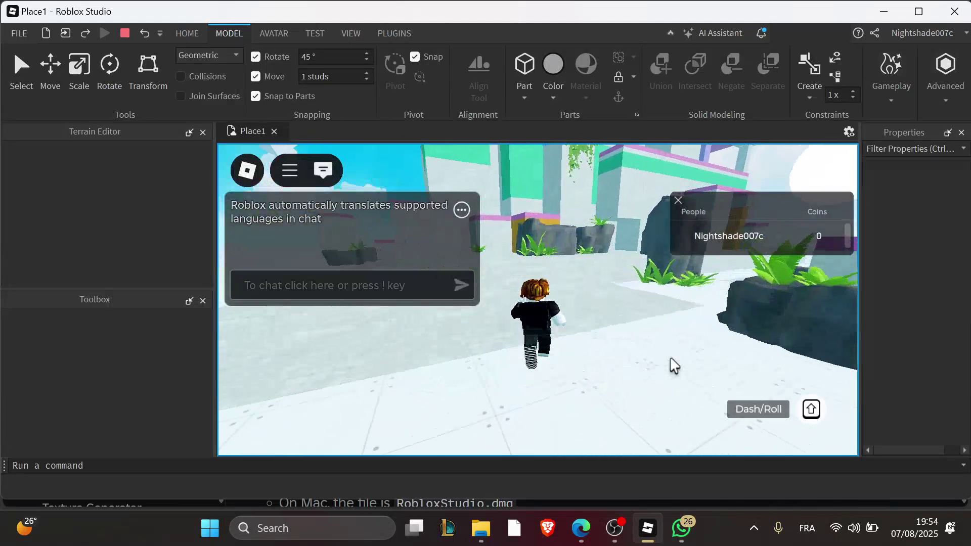
key("a")
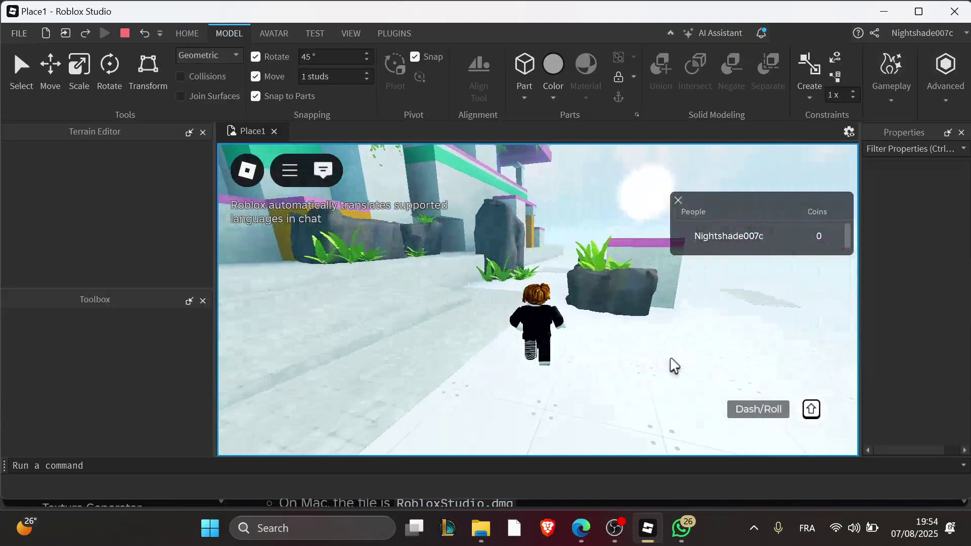
key("w")
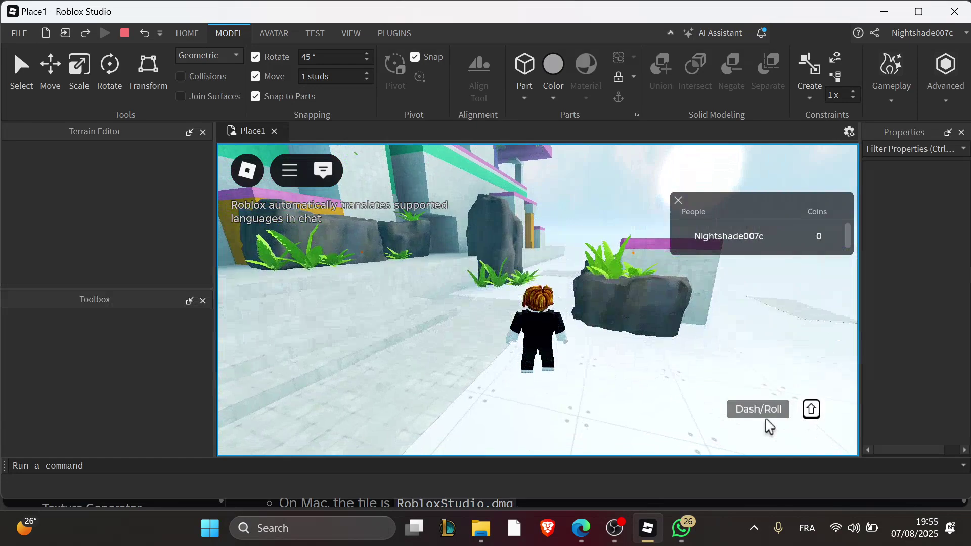